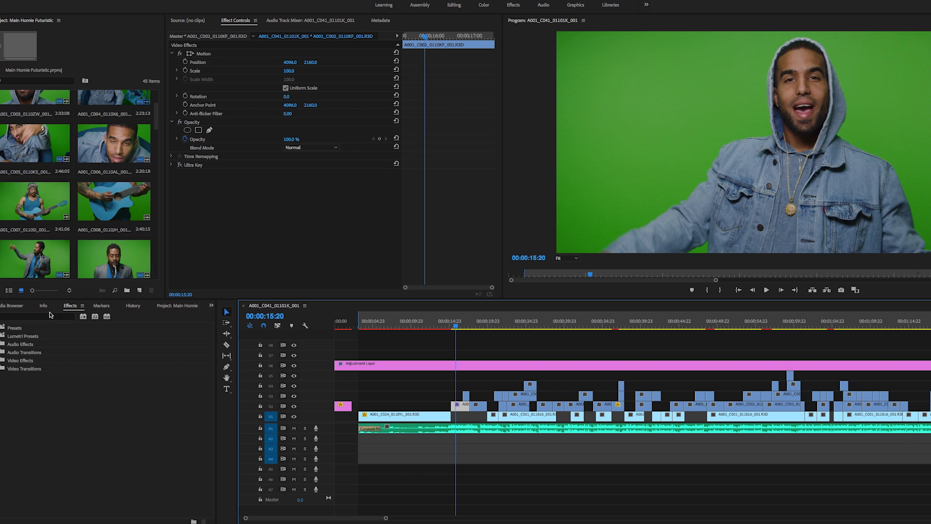
Search the effects for "ultra" and switch the V2 clip's existing Ultra Key on and back off to compare the shot.
left_click(49, 315)
type("ultra")
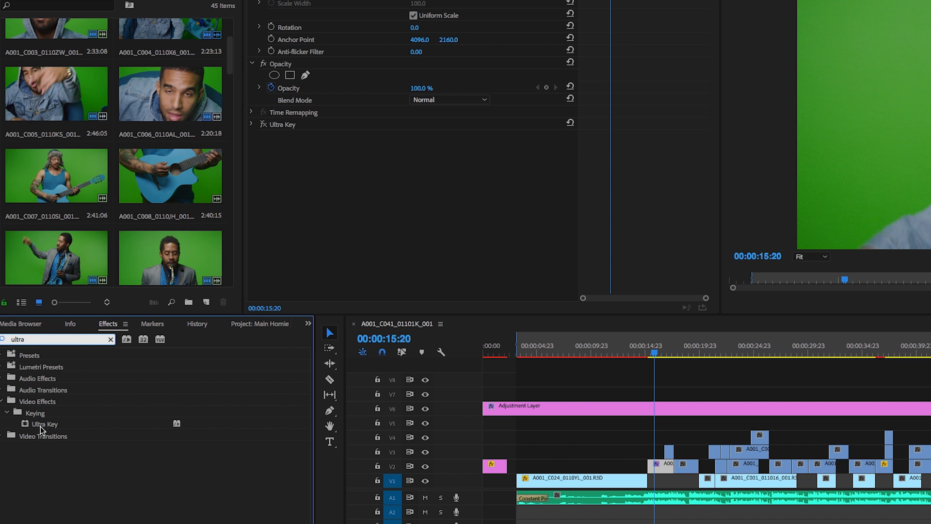
left_click(663, 471)
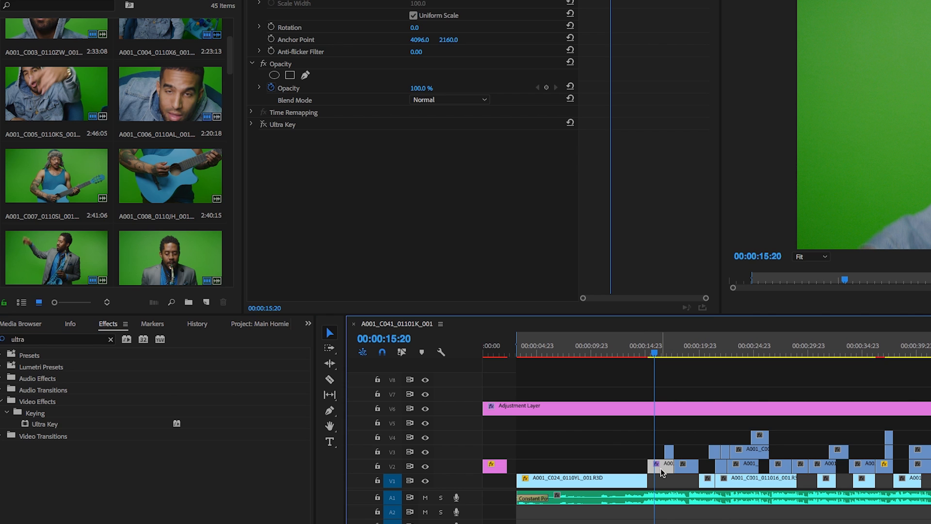
left_click(263, 125)
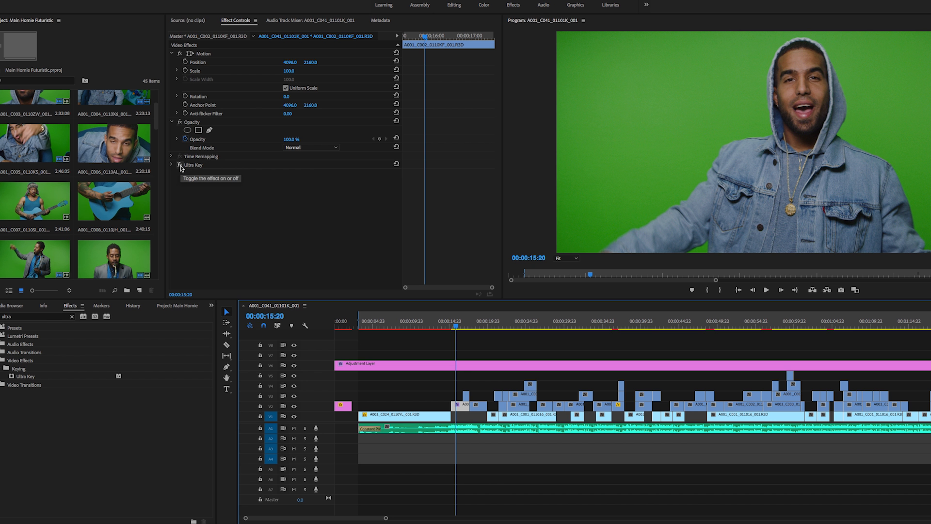
left_click(263, 125)
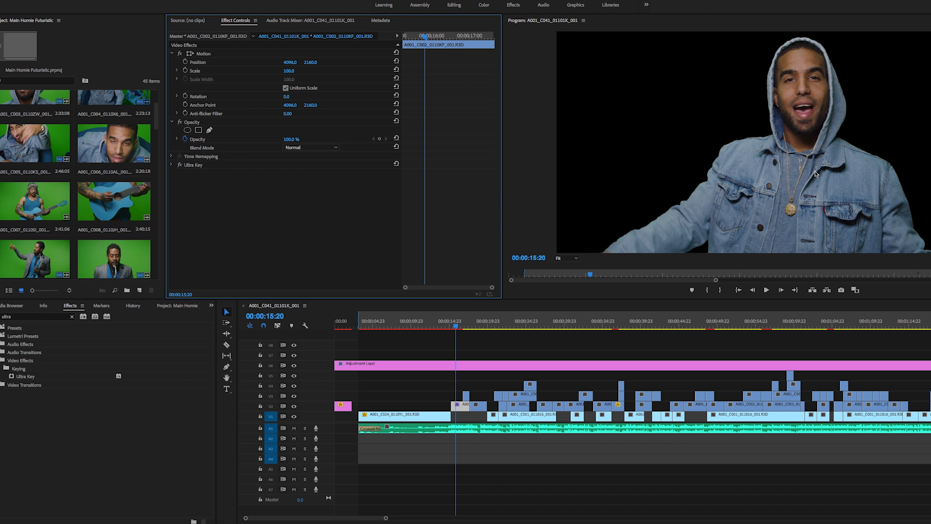
left_click(171, 164)
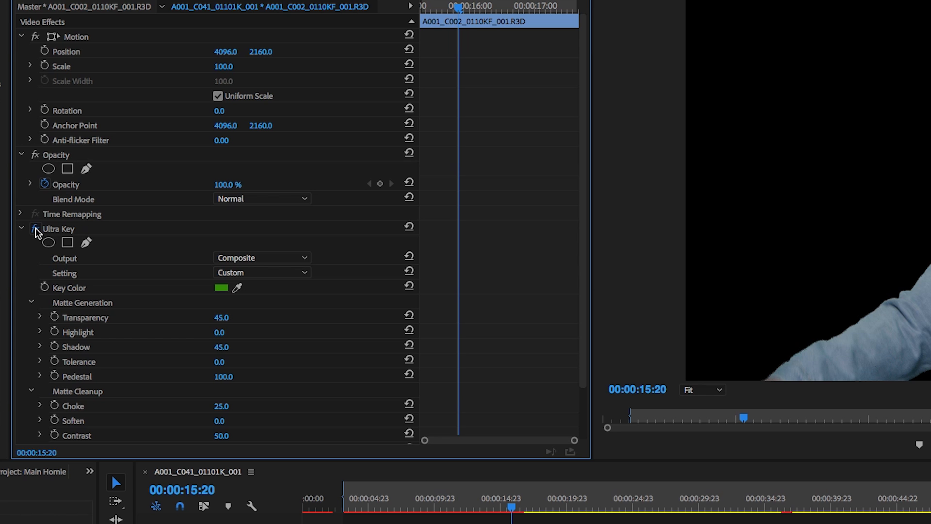
left_click(35, 229)
Apply a second Ultra Key effect to the clip and sample the green background beside the man as its key color.
left_click_drag(44, 523, 614, 523)
left_click_drag(528, 523, 521, 523)
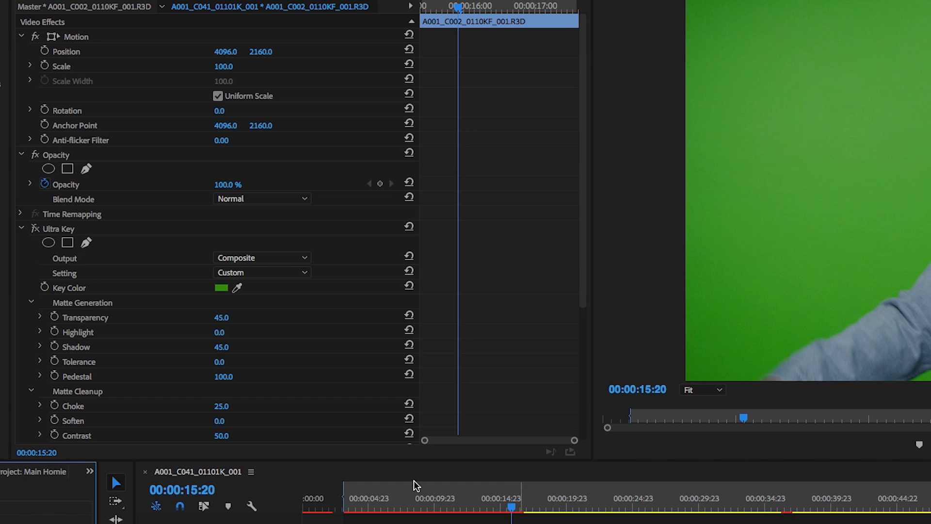
left_click(21, 228)
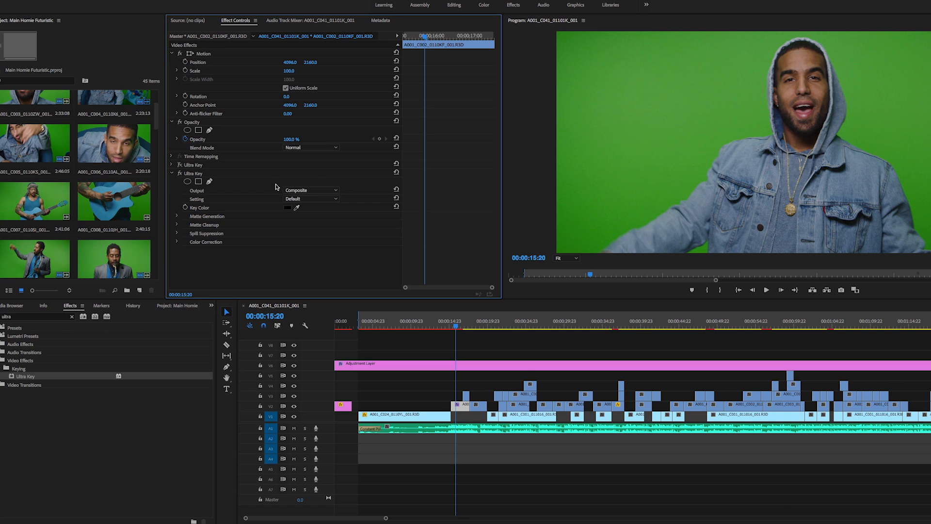
left_click(298, 207)
left_click(733, 119)
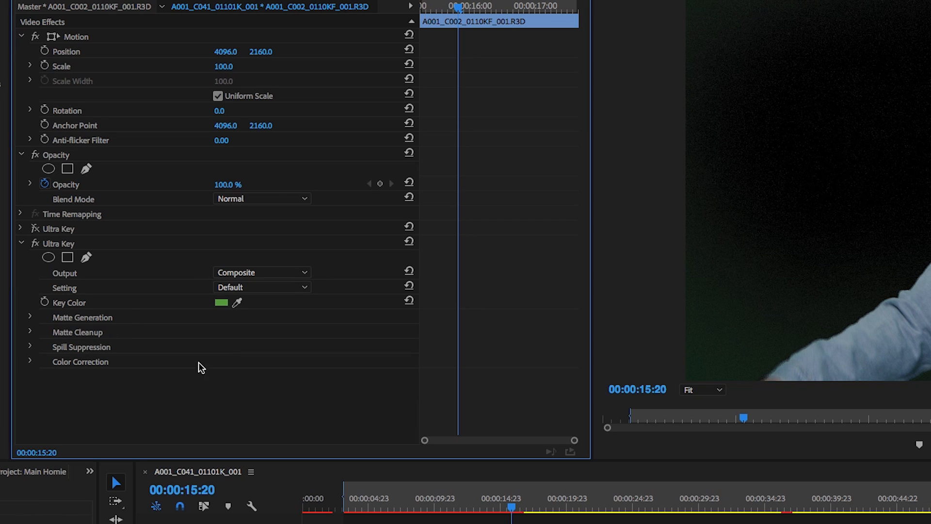
Disable the second Ultra Key, re-enable the original one and expand its matte settings.
left_click(34, 243)
left_click(35, 229)
left_click(20, 243)
left_click(21, 228)
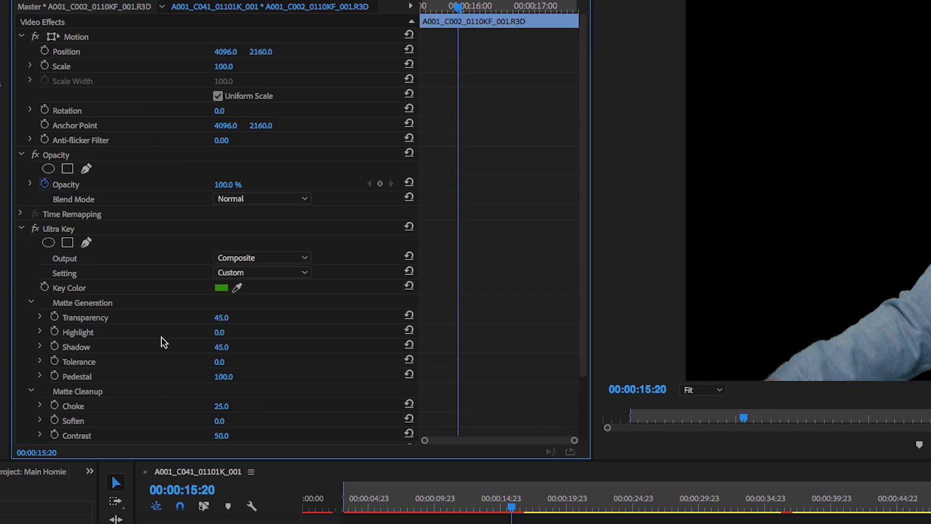
scroll(145, 311, "down", 3)
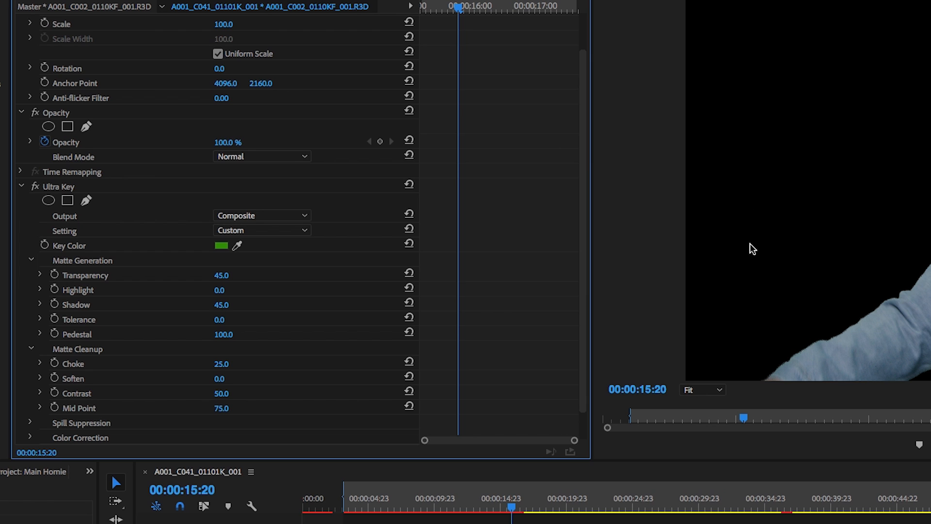
key("ctrl+s")
left_click(410, 333)
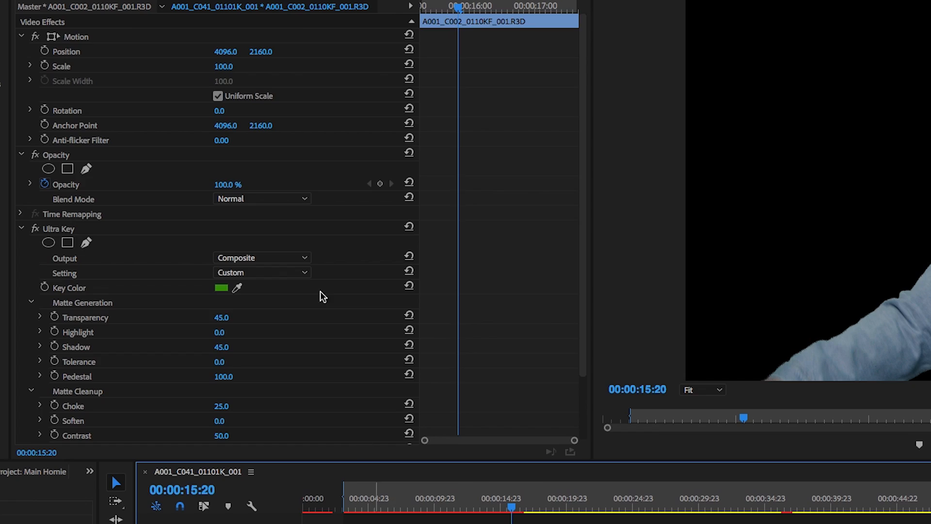
Reset the original Ultra Key's Matte Cleanup Choke to its default and set it back to 25.
scroll(322, 298, "down", 4)
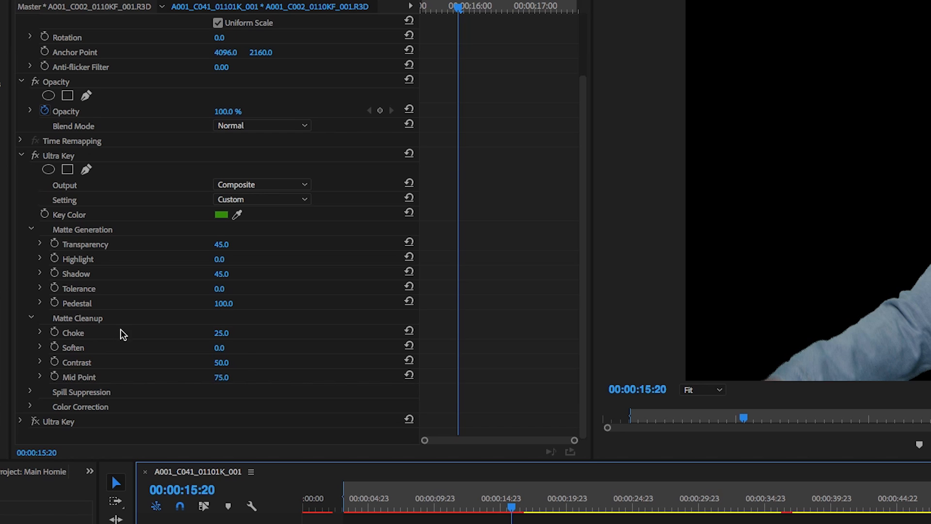
left_click(409, 332)
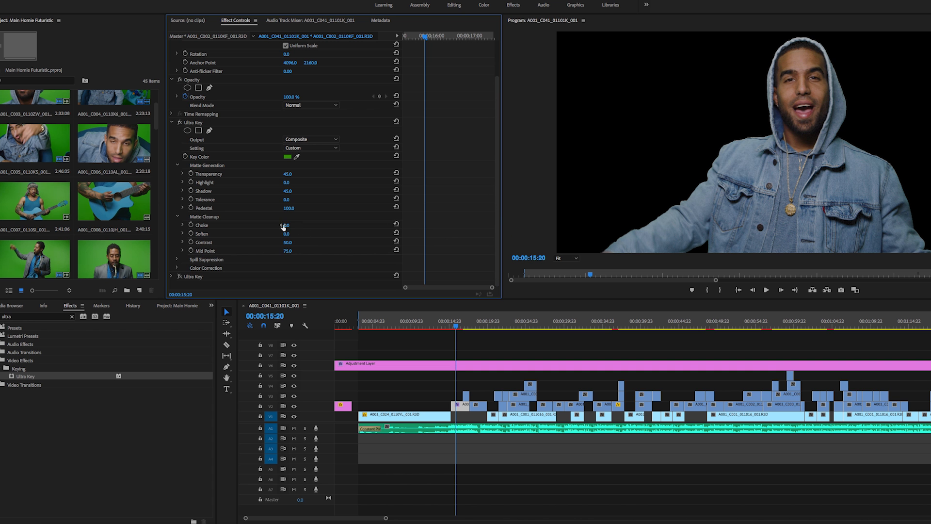
left_click(285, 225)
type("25")
left_click(552, 354)
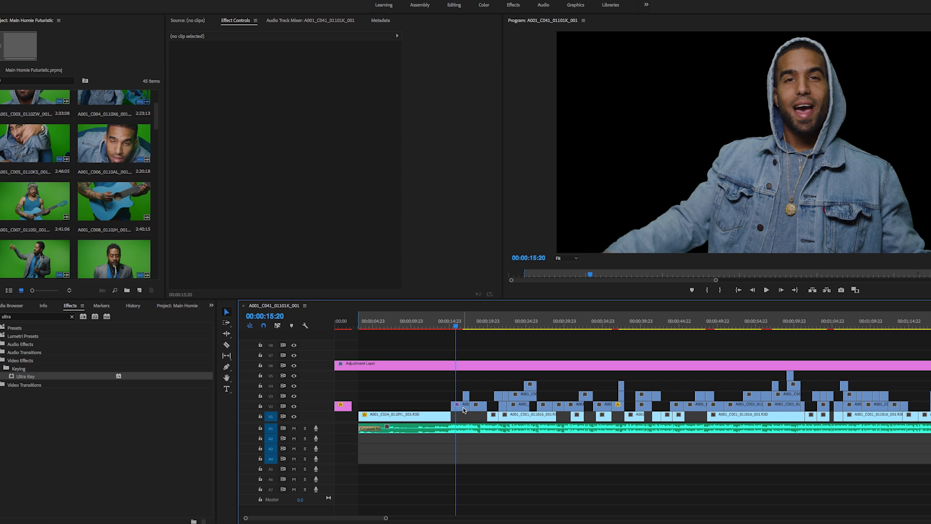
Set the keyed clip's Matte Cleanup Contrast to 0 and restore it to 50.
left_click(462, 405)
left_click(292, 283)
scroll(337, 251, "down", 2)
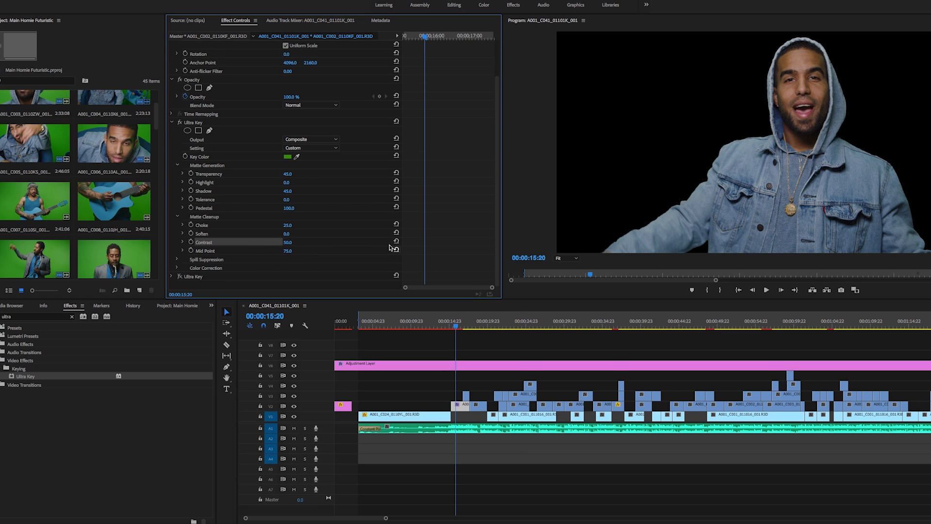
type("0")
left_click(287, 242)
type("5")
left_click(526, 336)
Reset the Matte Cleanup Contrast to 0 and magnify the preview to 150% on the jacket sleeve's edge.
left_click(456, 404)
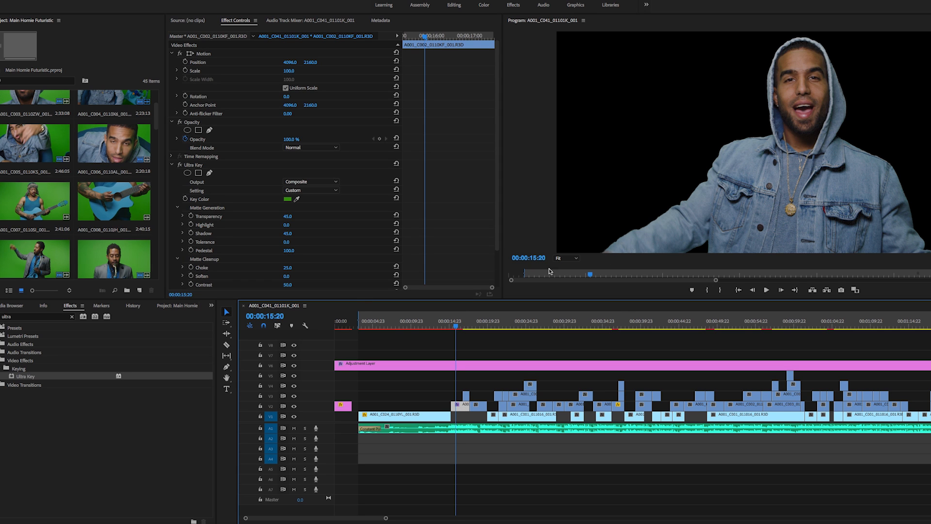
scroll(372, 258, "down", 1)
scroll(372, 259, "down", 1)
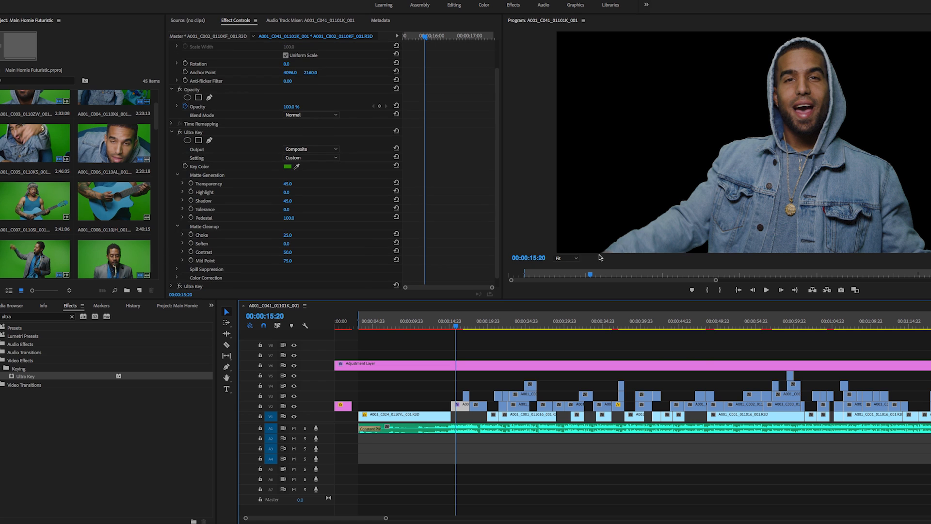
left_click(396, 250)
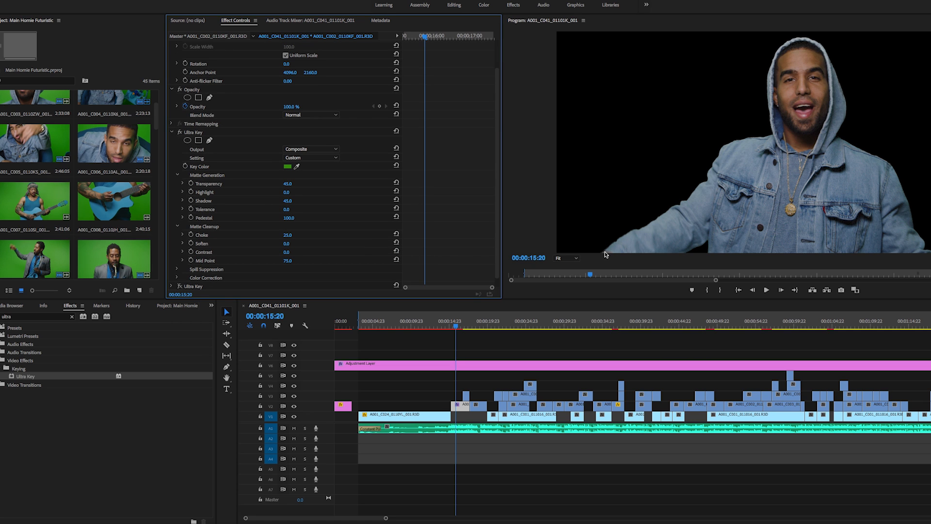
left_click(575, 258)
left_click(567, 322)
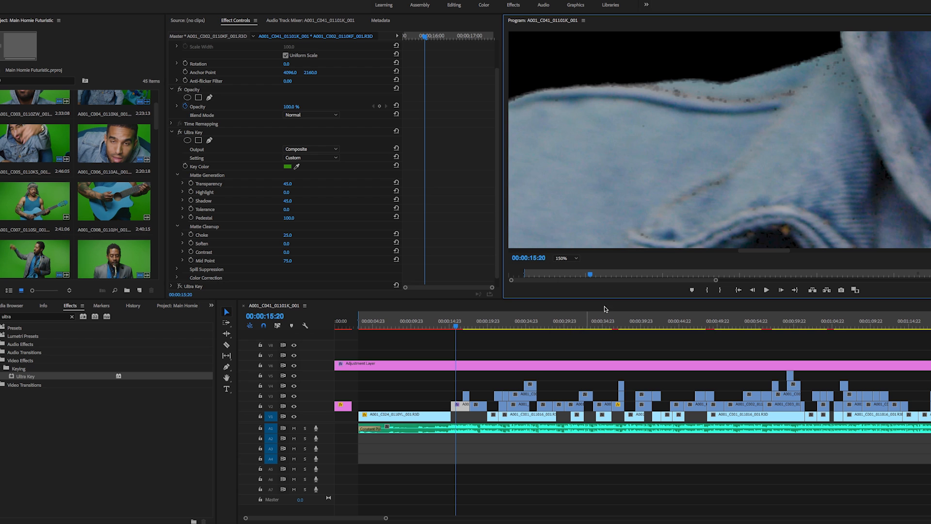
left_click_drag(762, 252, 612, 255)
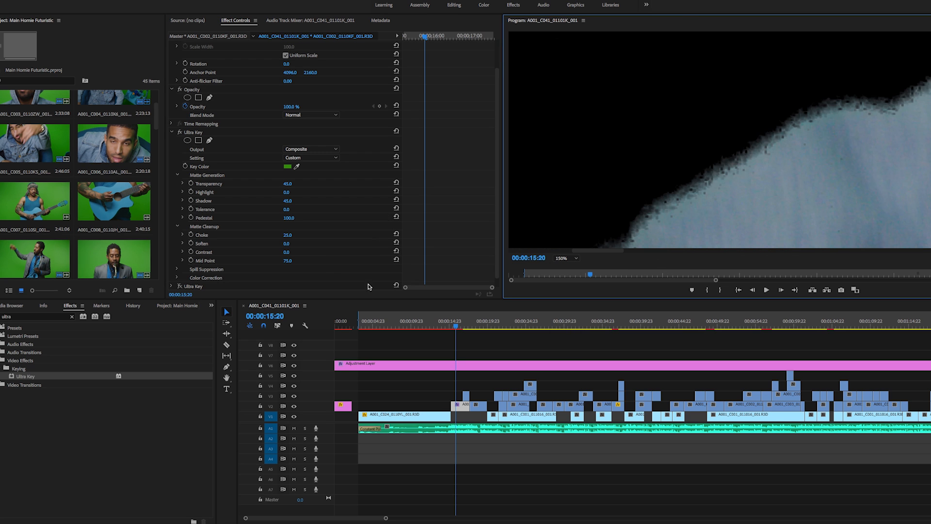
Compare the magnified edge with Contrast at 50 and 0, leave Contrast at 50 and return the preview to Fit.
left_click(287, 252)
type("50")
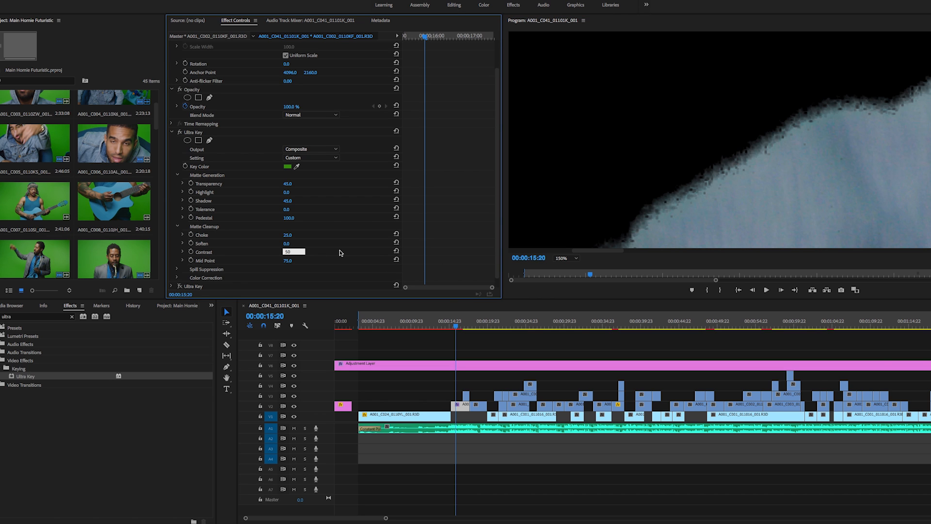
key("Return")
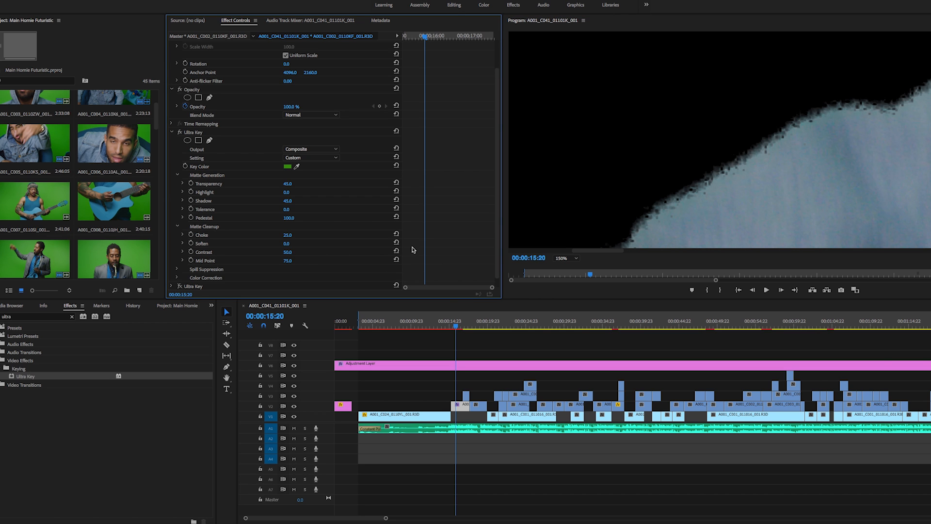
left_click(396, 251)
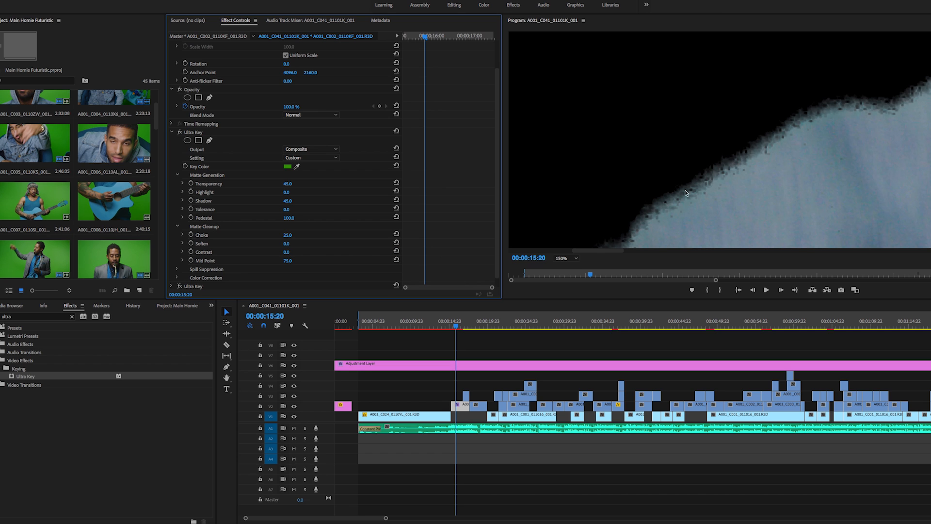
key("ctrl+s")
left_click(287, 253)
type("50")
key("Return")
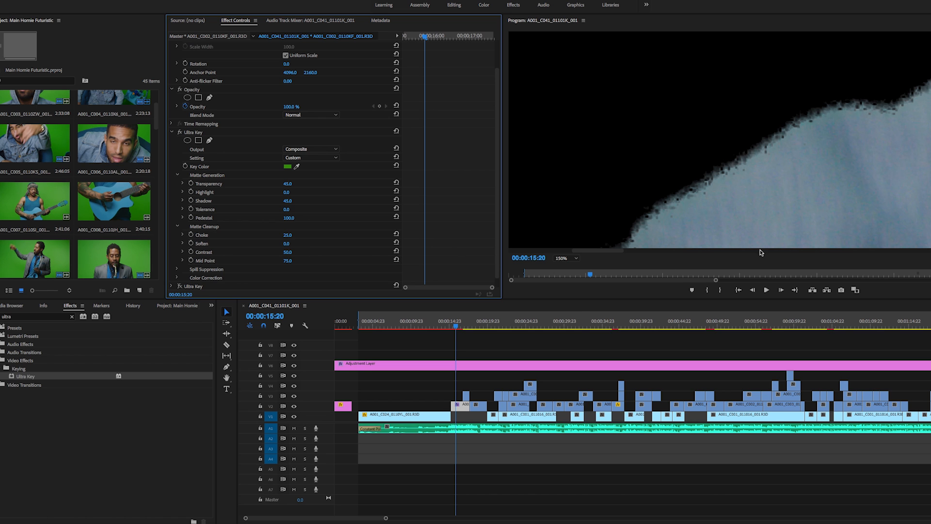
left_click(567, 258)
left_click(566, 265)
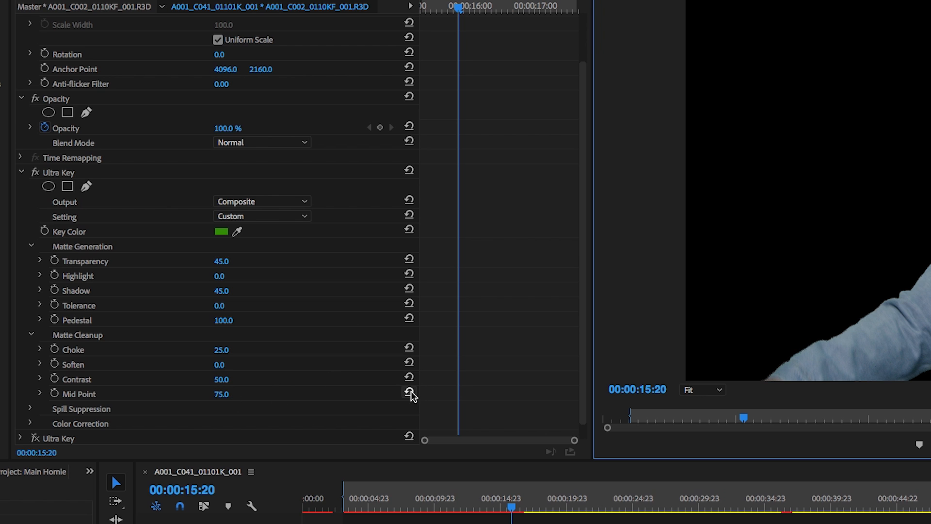
Reset the Matte Cleanup Mid Point to its default and set it back to 75.
left_click(397, 259)
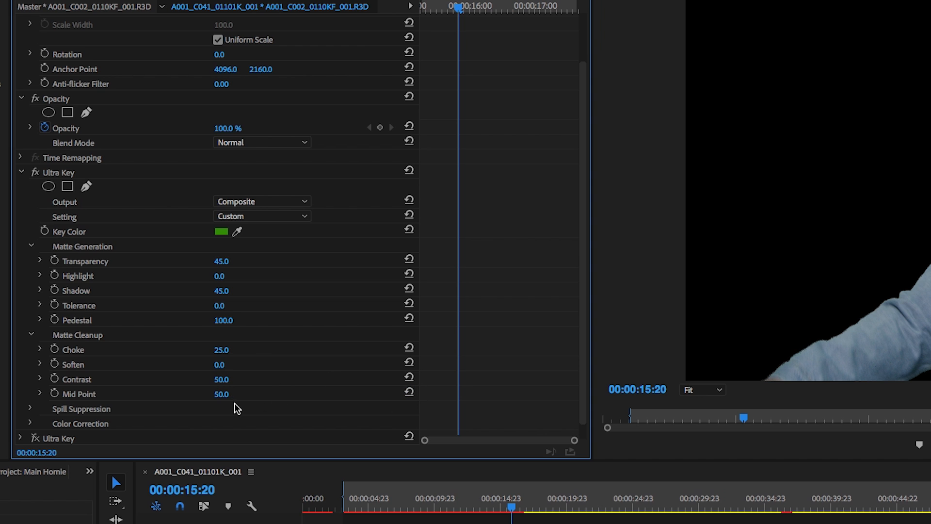
left_click(221, 394)
type("75")
key("Return")
Mute the system sound and play the keyed clip from its beginning a few times to check the key in motion.
left_click_drag(512, 507, 506, 509)
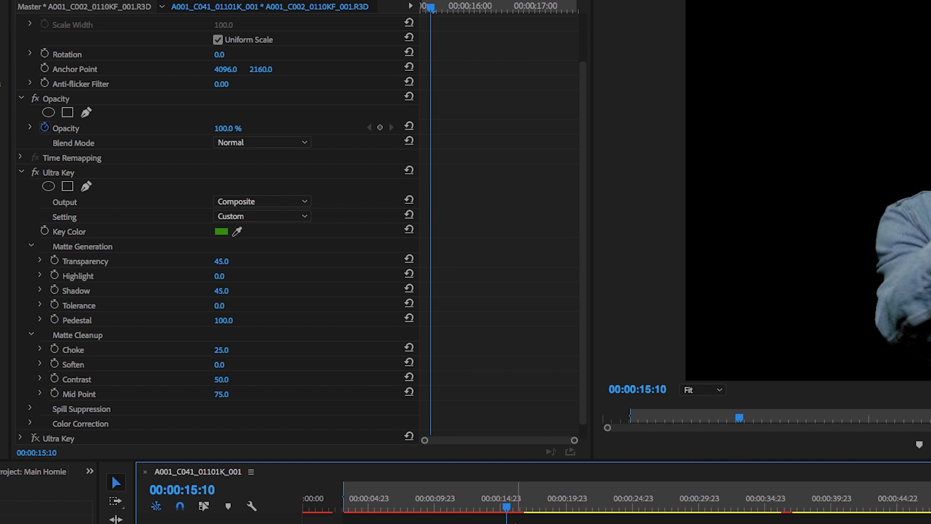
key("XF86AudioMute")
key("space")
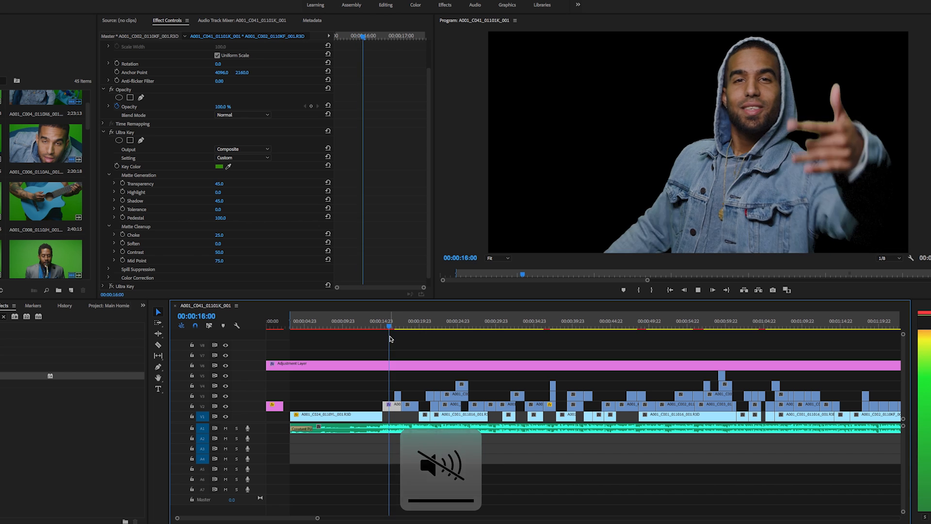
left_click(386, 329)
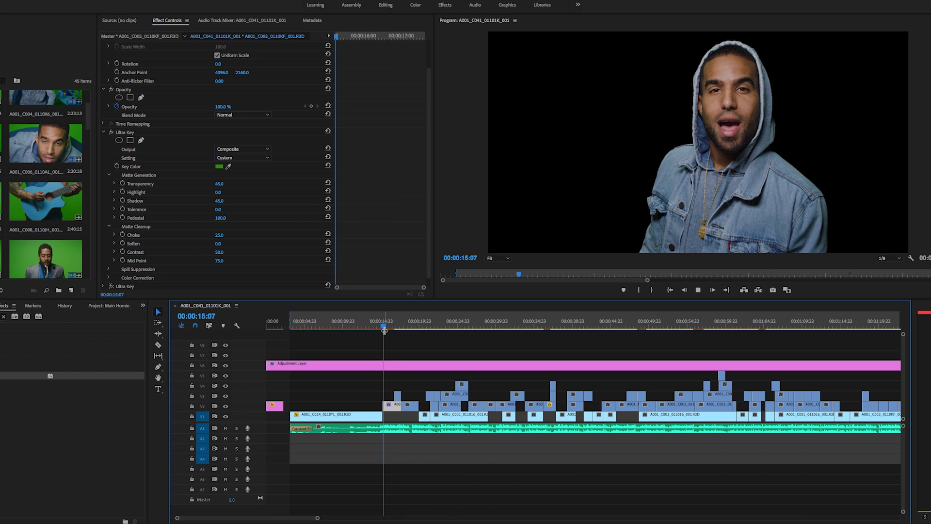
key("space")
left_click(385, 328)
key("space")
key("space")
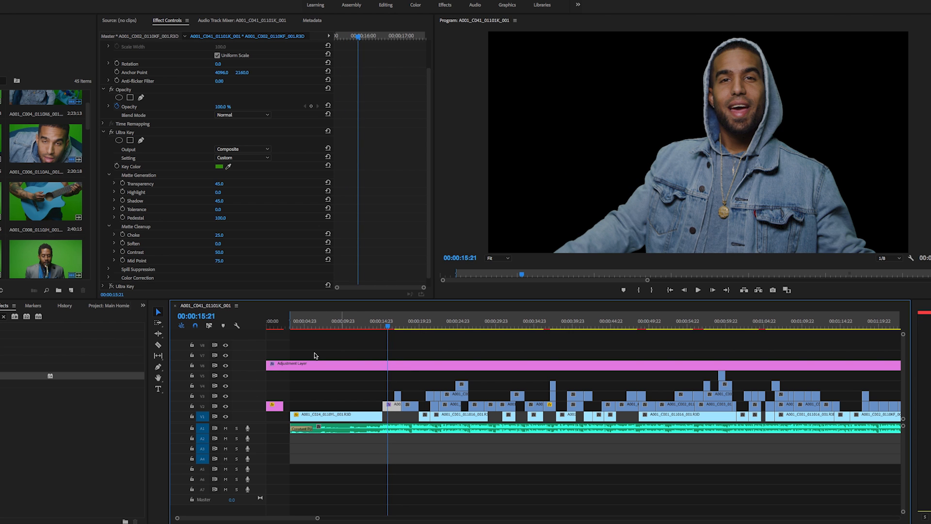
Move the blue image clip from the start of the sequence to V1 beneath the keyed clip and preview the composite at 00:00:15:19.
left_click_drag(269, 322, 274, 325)
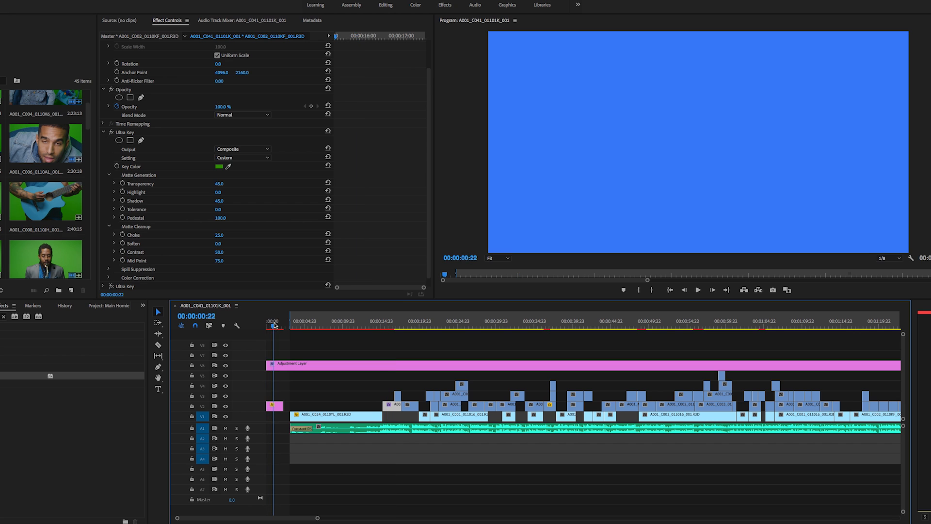
left_click_drag(271, 409, 390, 418)
left_click(387, 326)
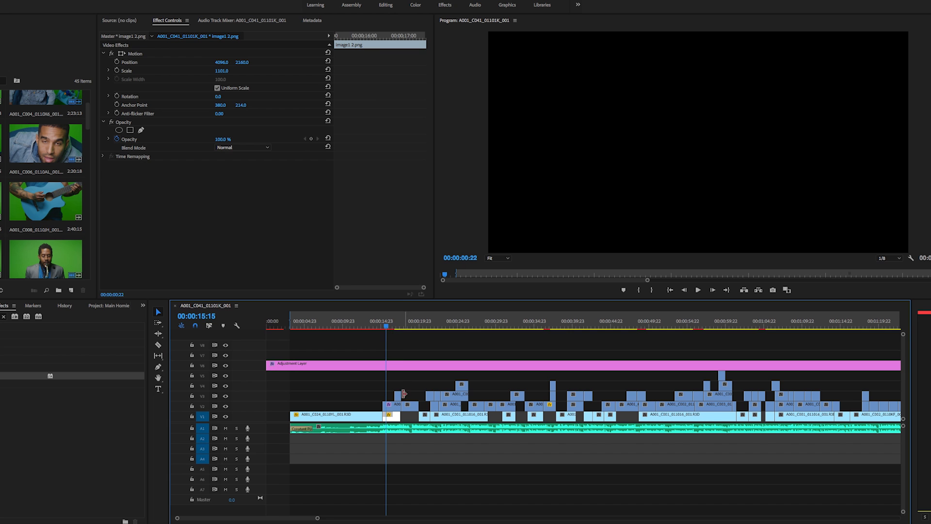
left_click(392, 407)
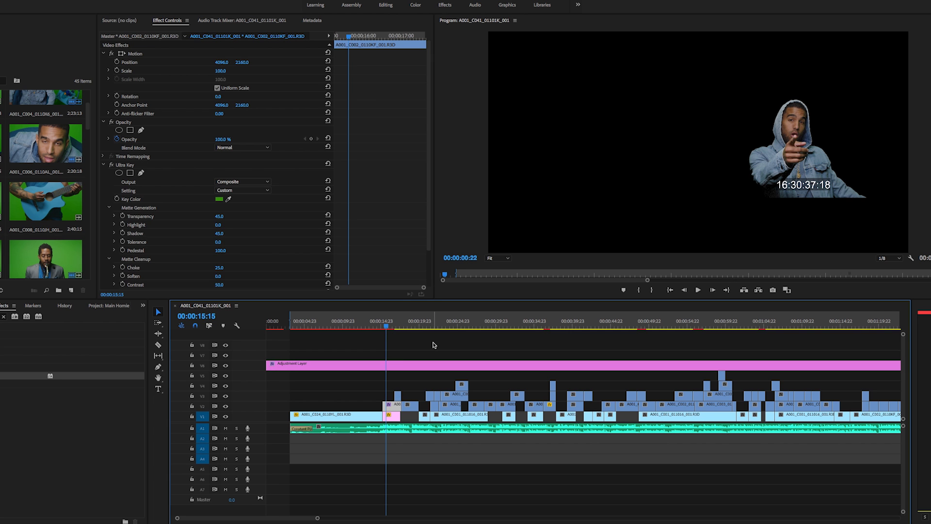
left_click(433, 346)
left_click(394, 407)
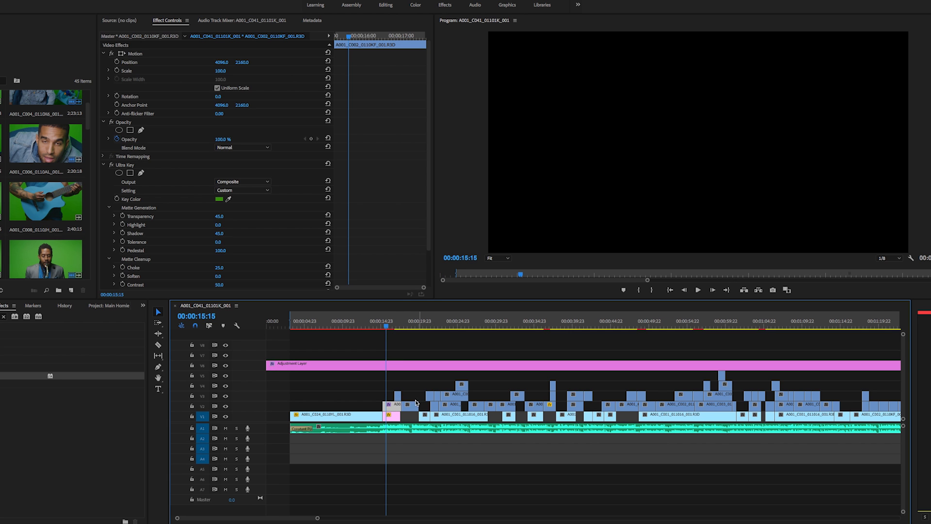
left_click(426, 345)
left_click_drag(385, 326, 388, 325)
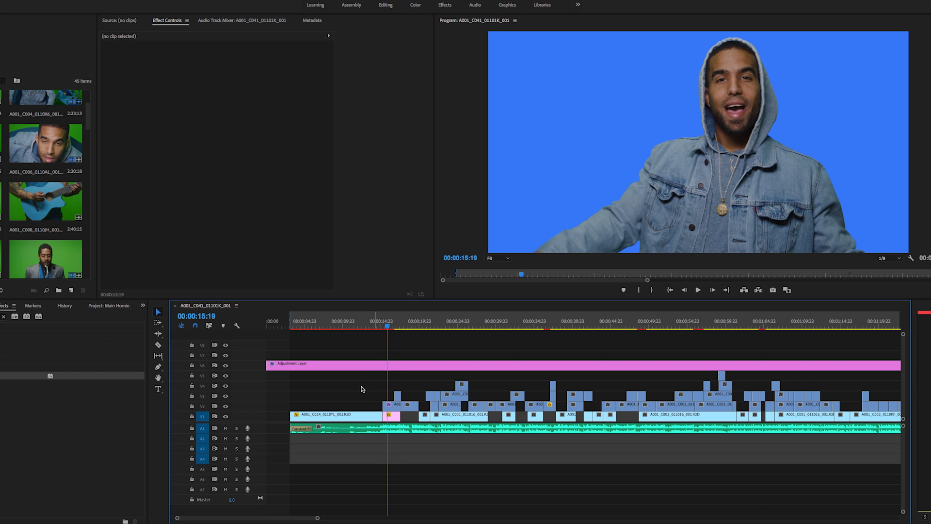
Toggle the Levels effect on the adjustment layer and scrub back toward the start of the keyed clip.
left_click(389, 410)
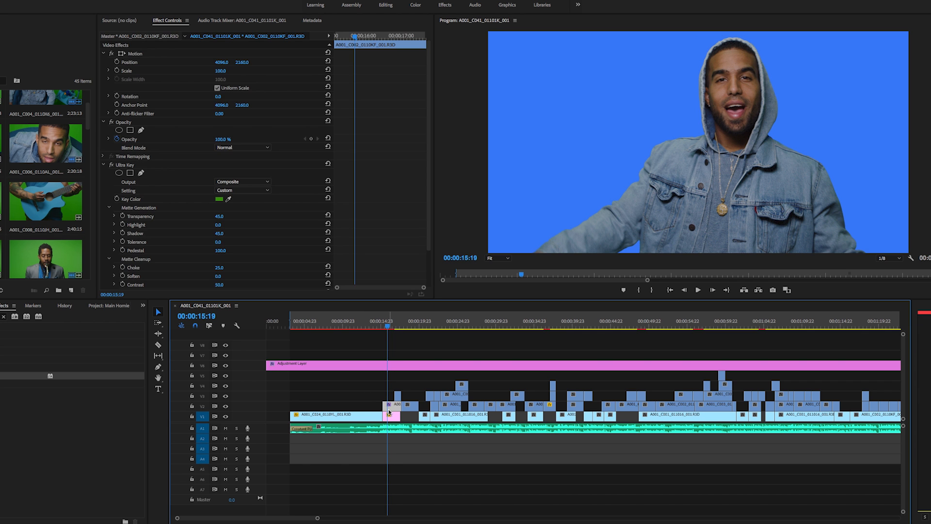
left_click(397, 370)
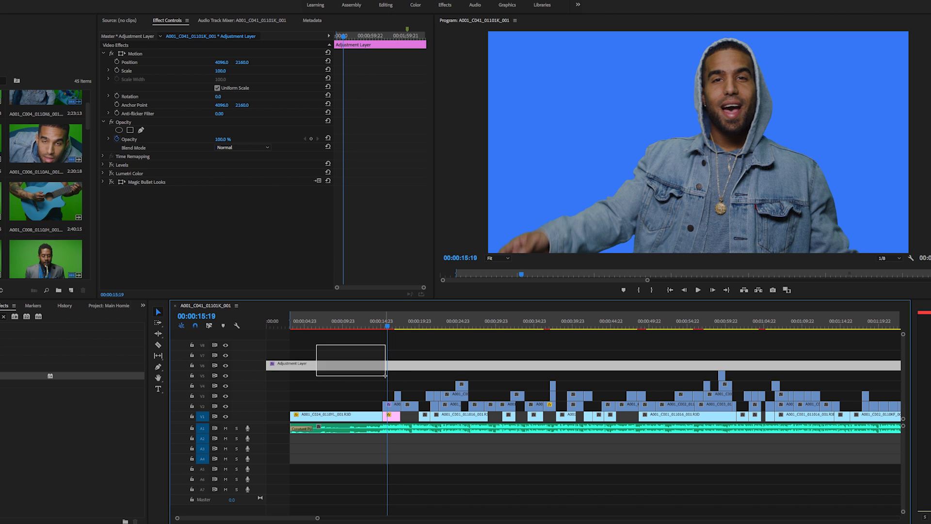
left_click(112, 165)
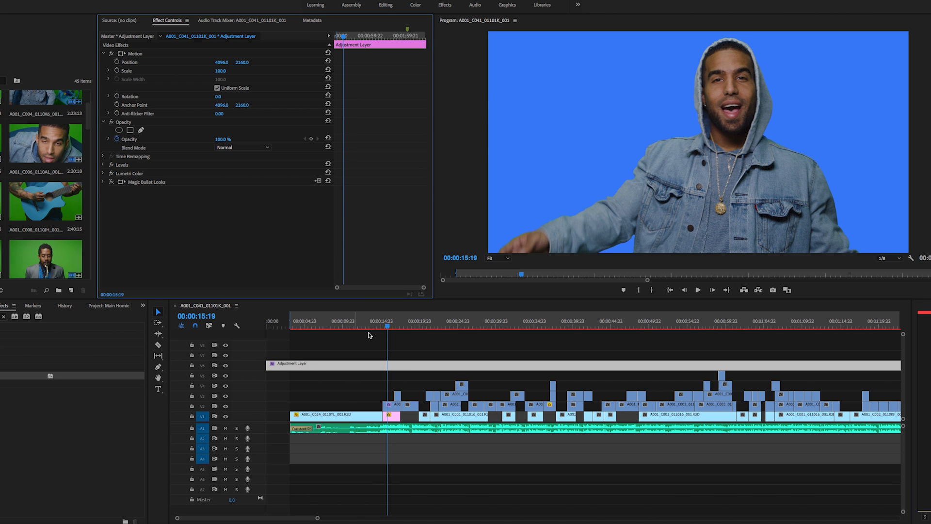
mouse_move(387, 327)
left_mouse_down()
mouse_move(368, 332)
mouse_move(381, 333)
left_mouse_up()
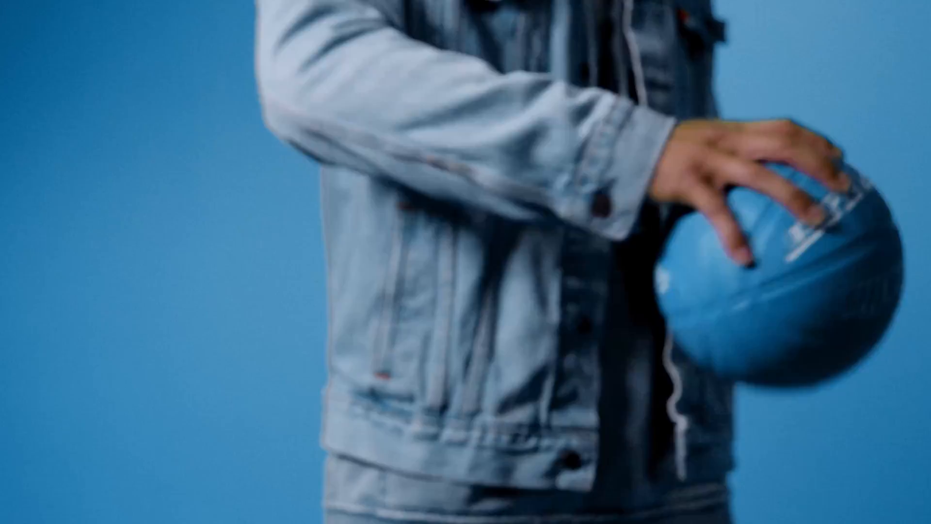